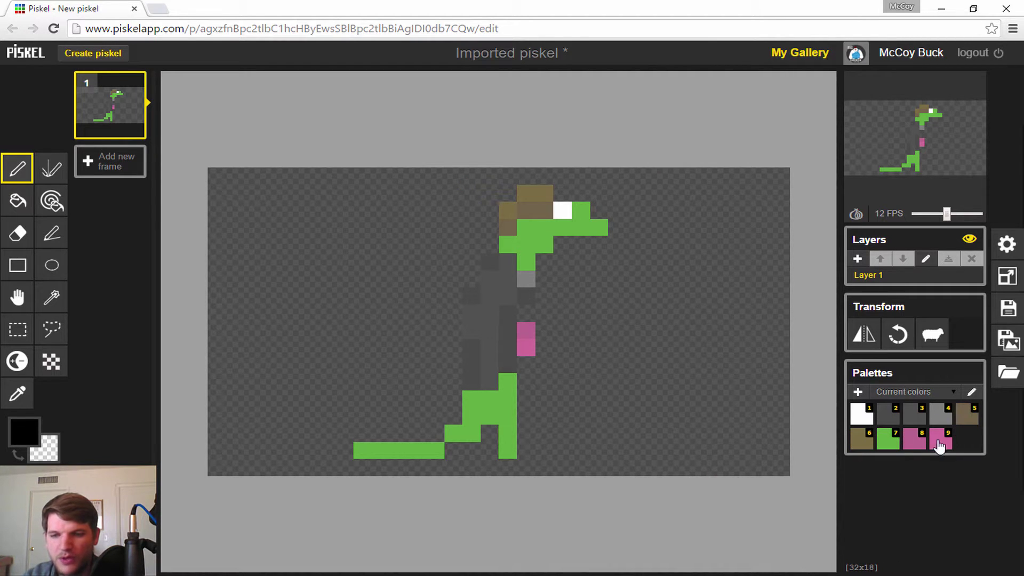
left_click(857, 393)
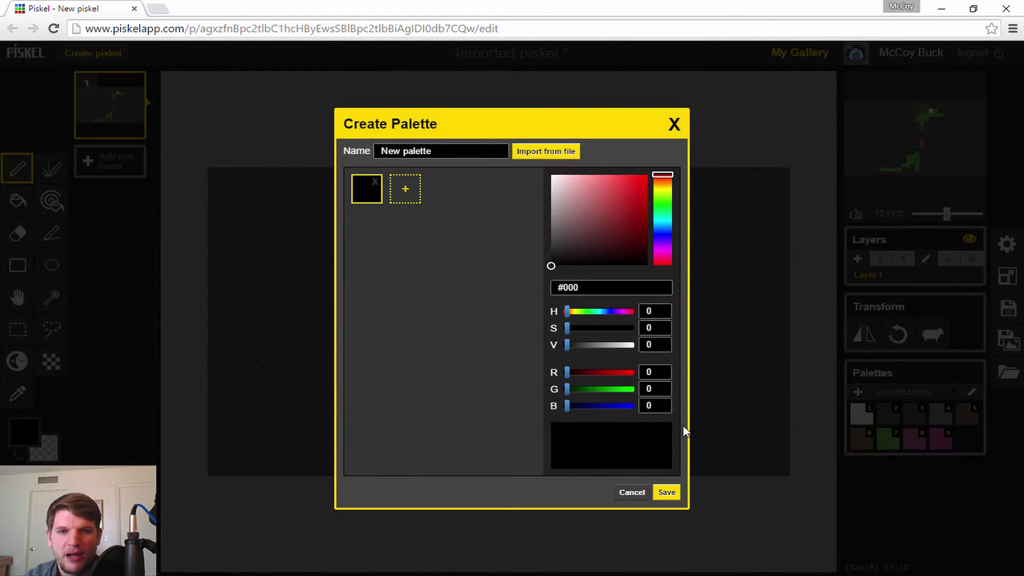
left_click(548, 153)
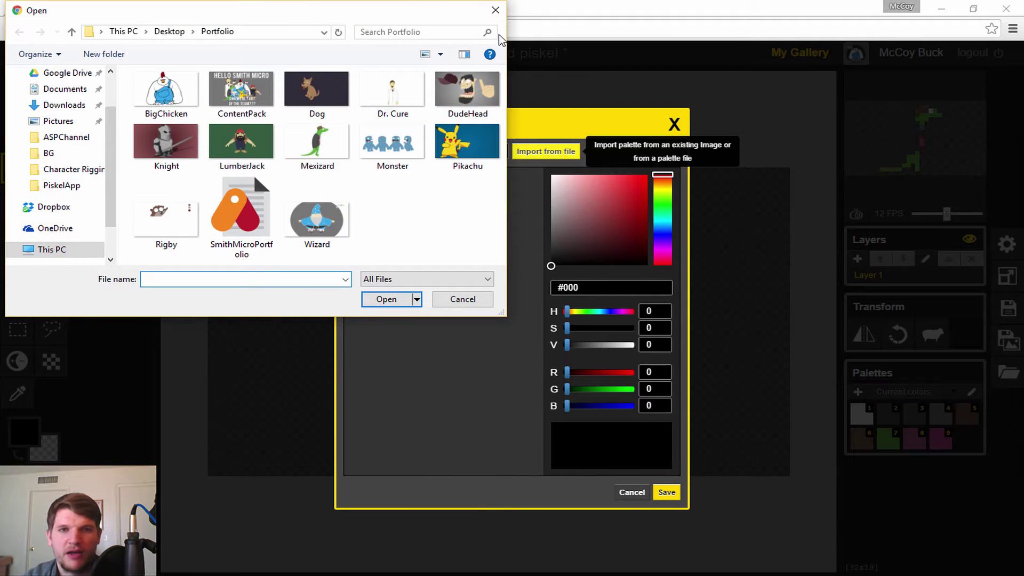
left_click(496, 10)
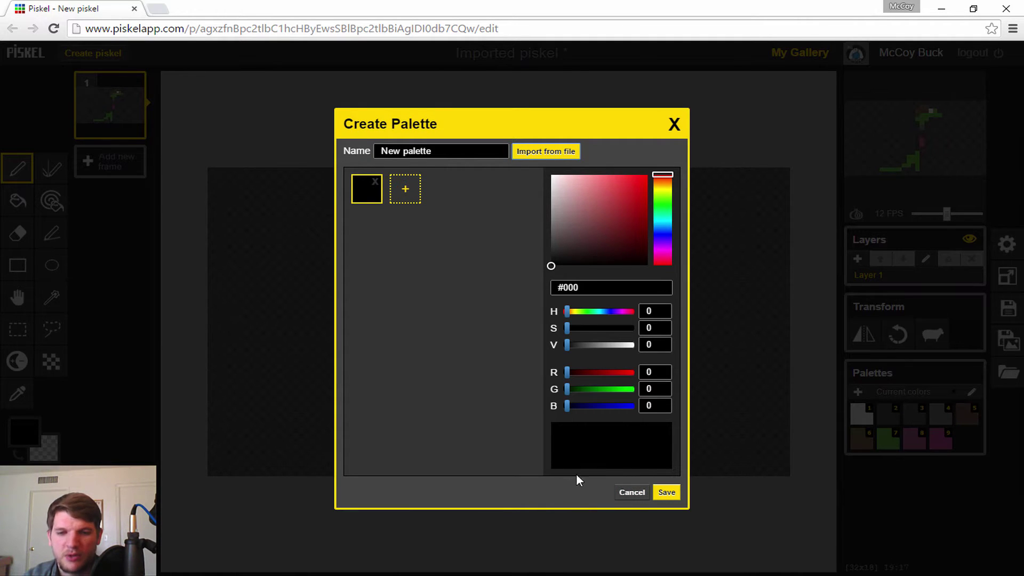
left_click(675, 126)
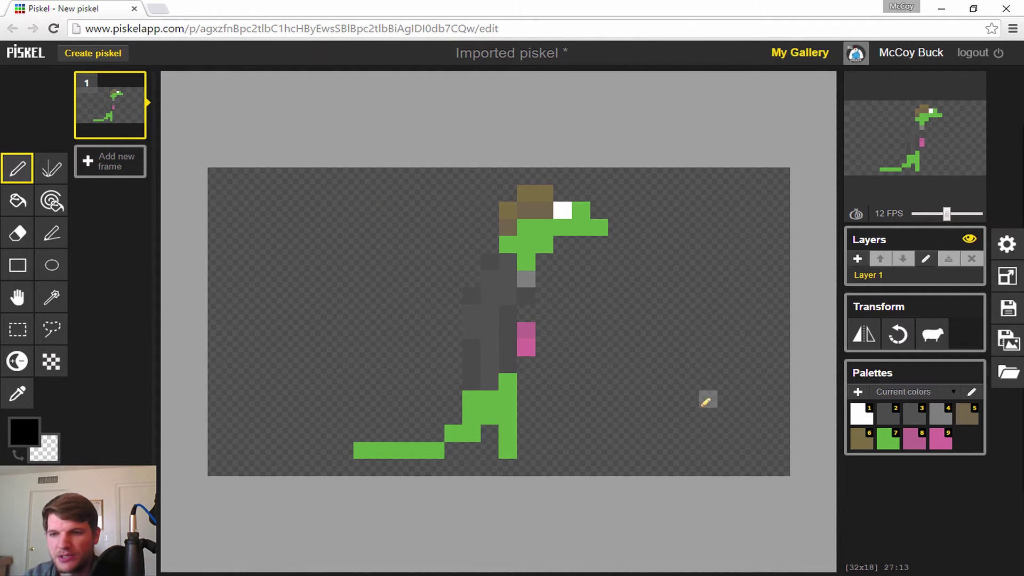
- Clone the Current colors palette under the name Lizard and save it
left_click(956, 394)
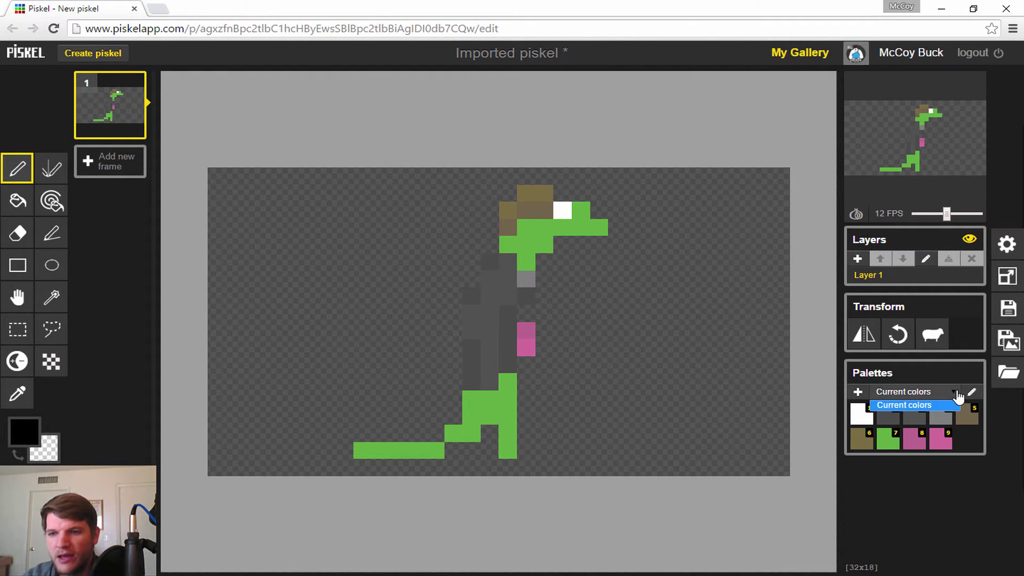
left_click(959, 394)
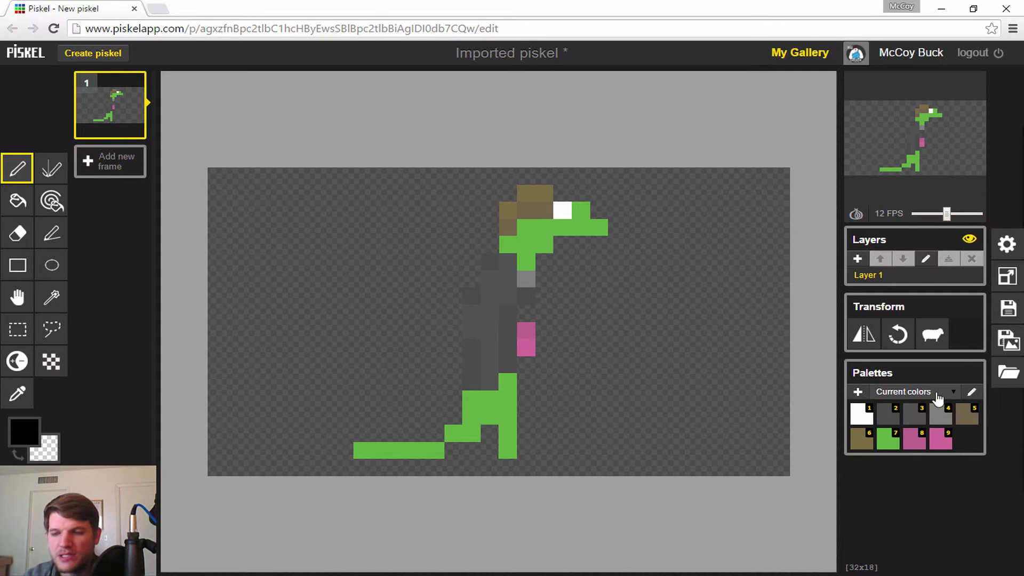
left_click(938, 395)
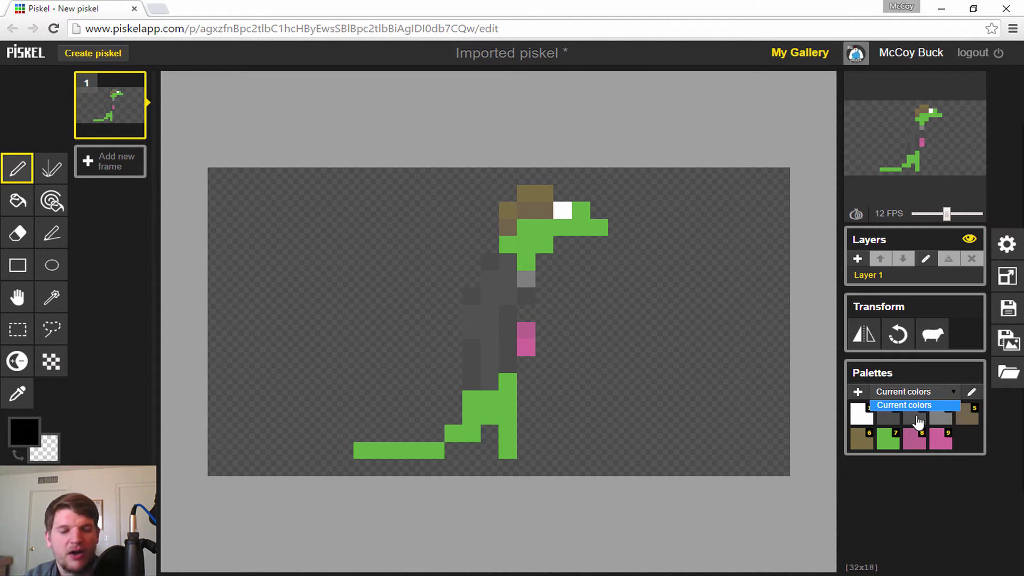
left_click(971, 392)
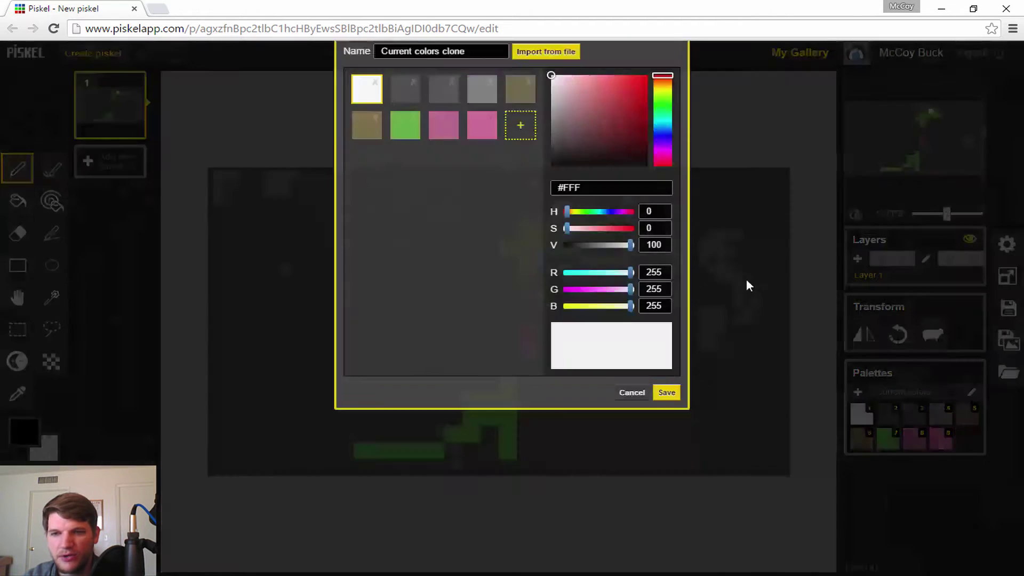
left_click_drag(480, 151, 231, 148)
key("BackSpace")
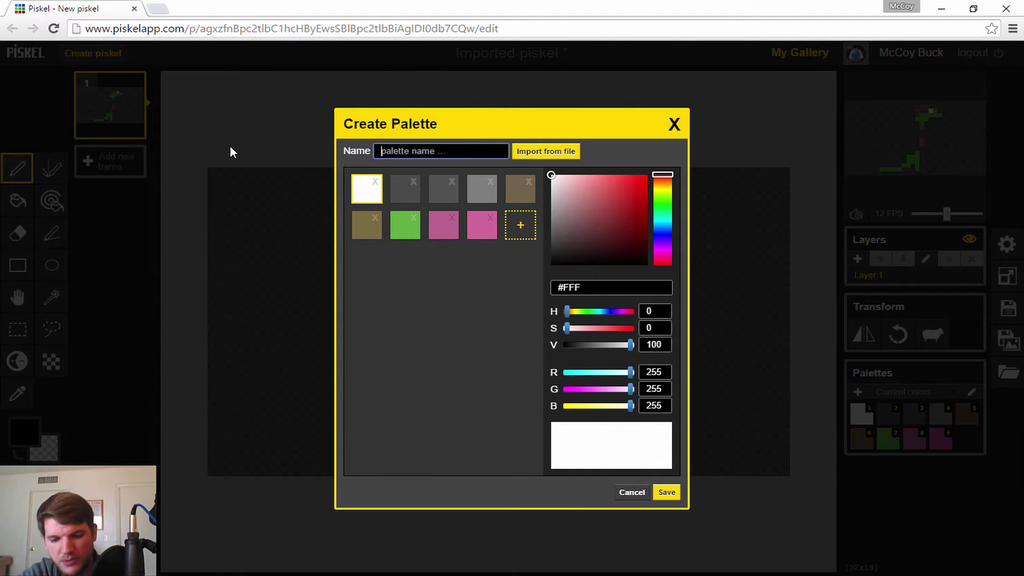
type("Lixard")
key("BackSpace")
key("BackSpace")
key("BackSpace")
key("BackSpace")
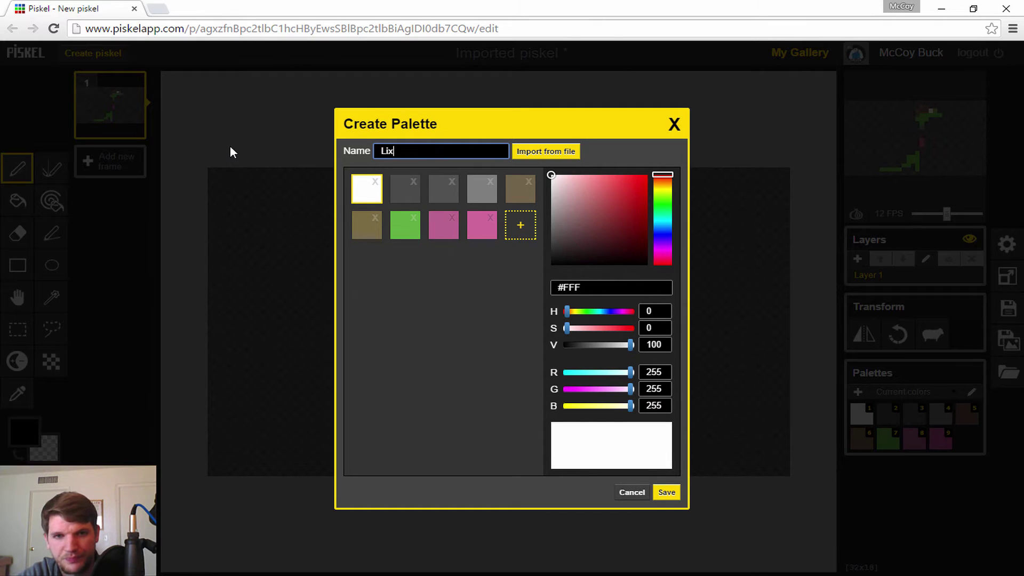
type("zard")
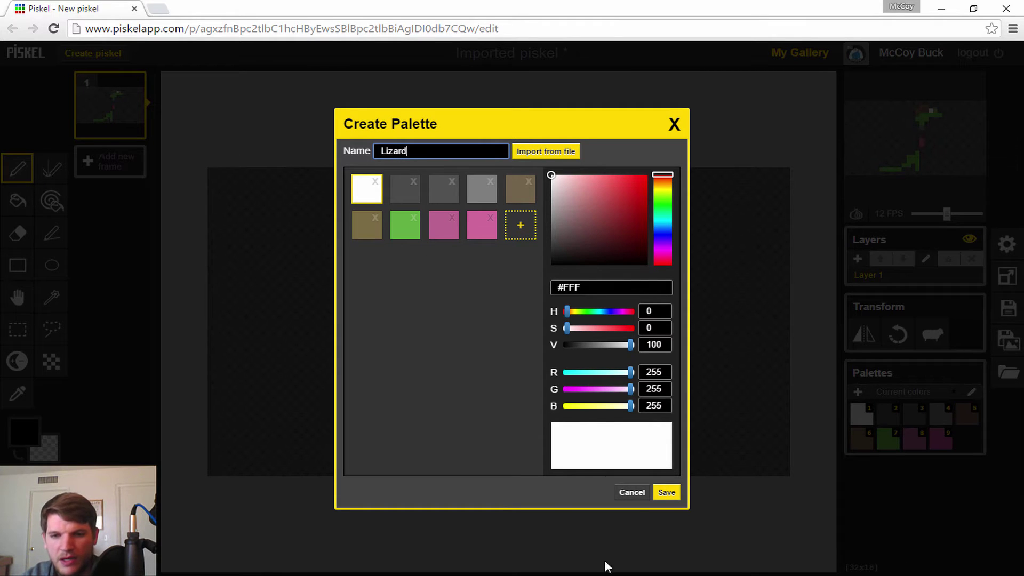
left_click(667, 492)
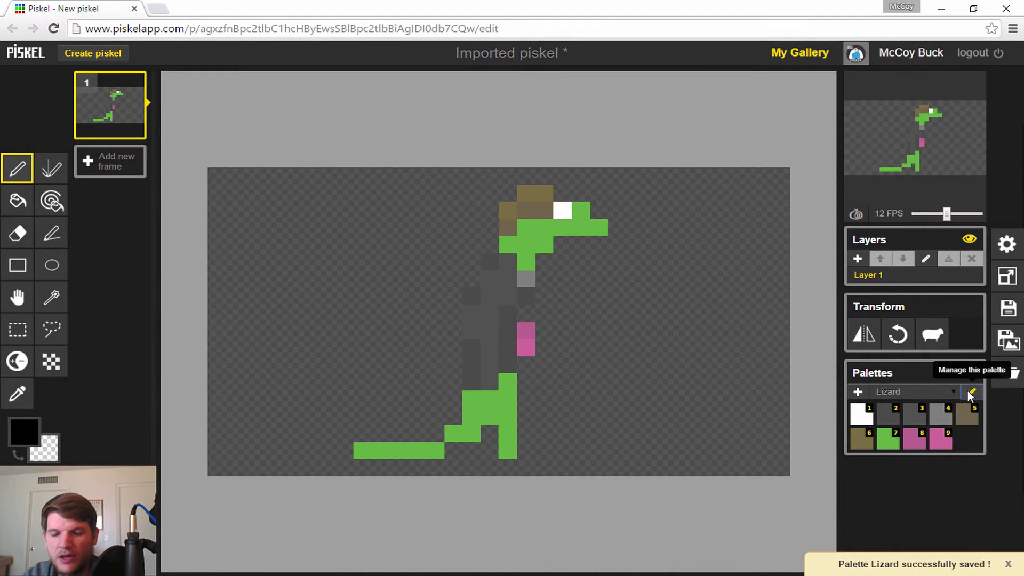
- Edit the Lizard palette, removing the white, the three grays and the first brown swatch
left_click(971, 393)
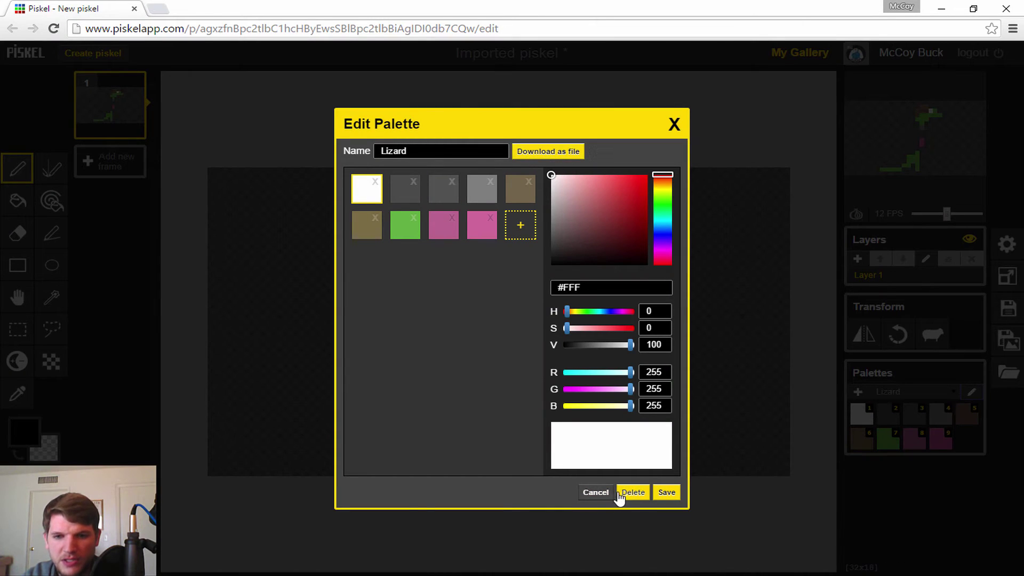
left_click(627, 494)
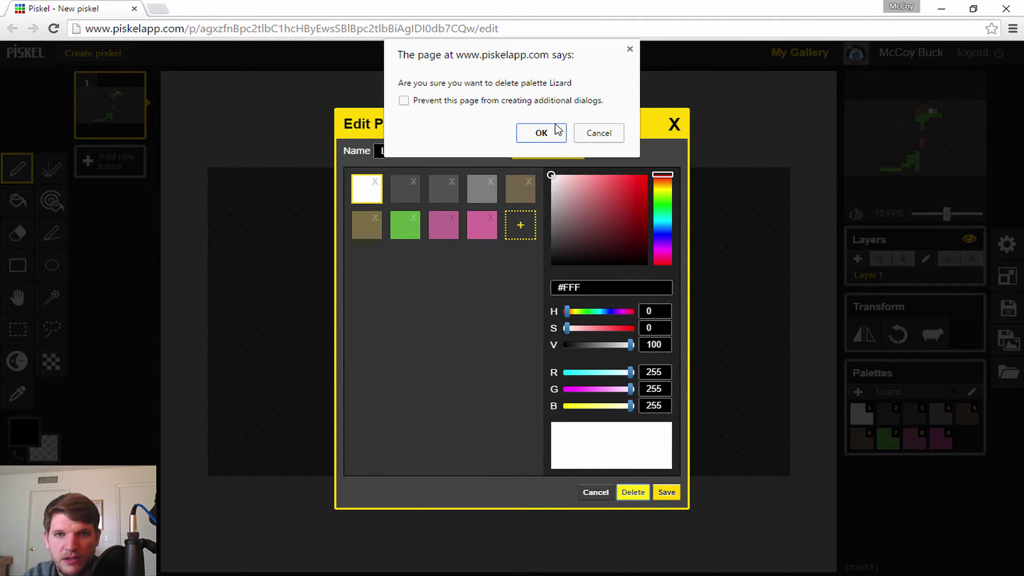
left_click(582, 133)
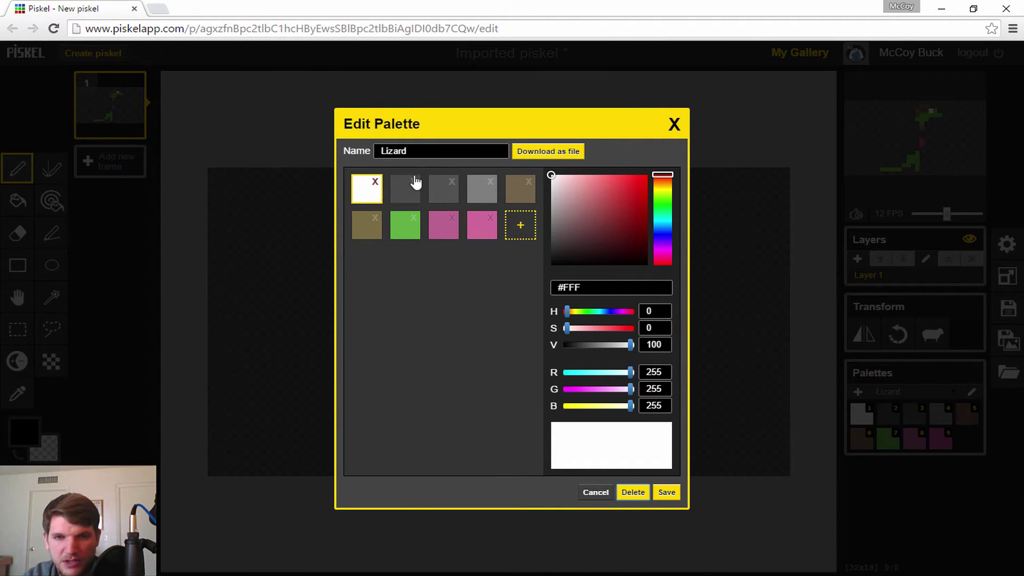
left_click(376, 183)
left_click(399, 190)
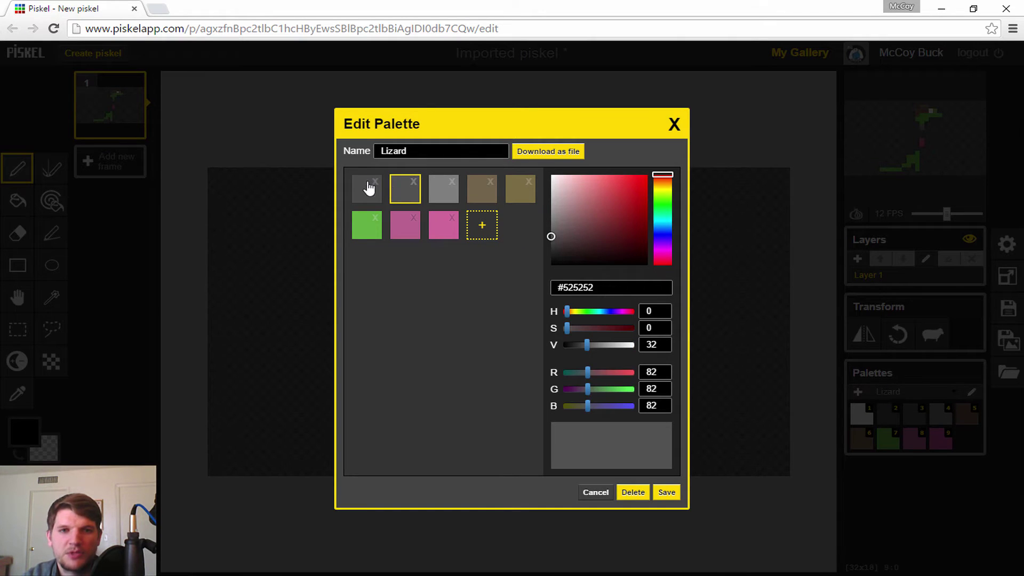
left_click(376, 183)
left_click(376, 183)
left_click(372, 193)
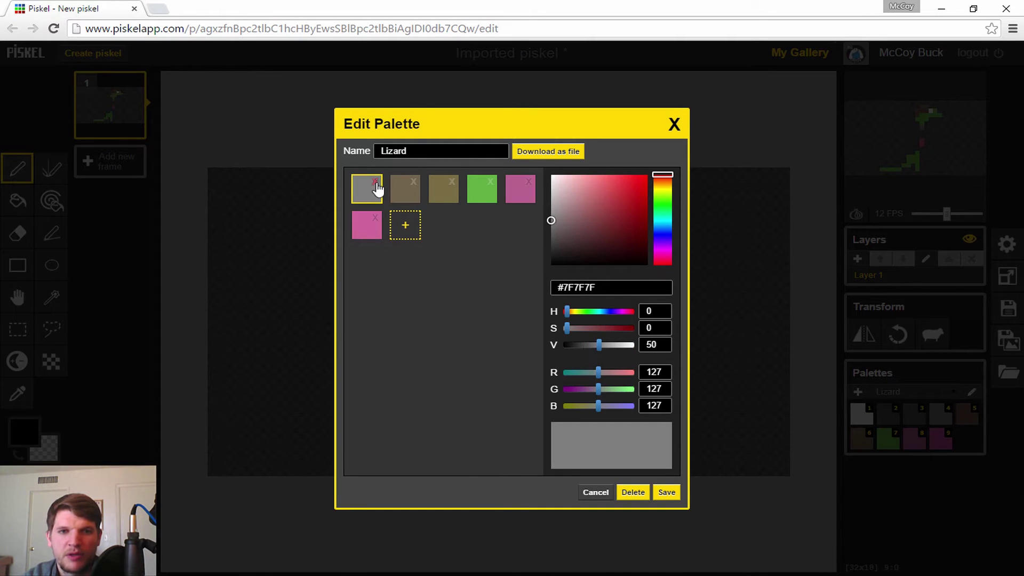
left_click(376, 183)
left_click(376, 183)
- Rename the edited palette Dog and save the changes
left_click_drag(416, 151, 306, 158)
key("BackSpace")
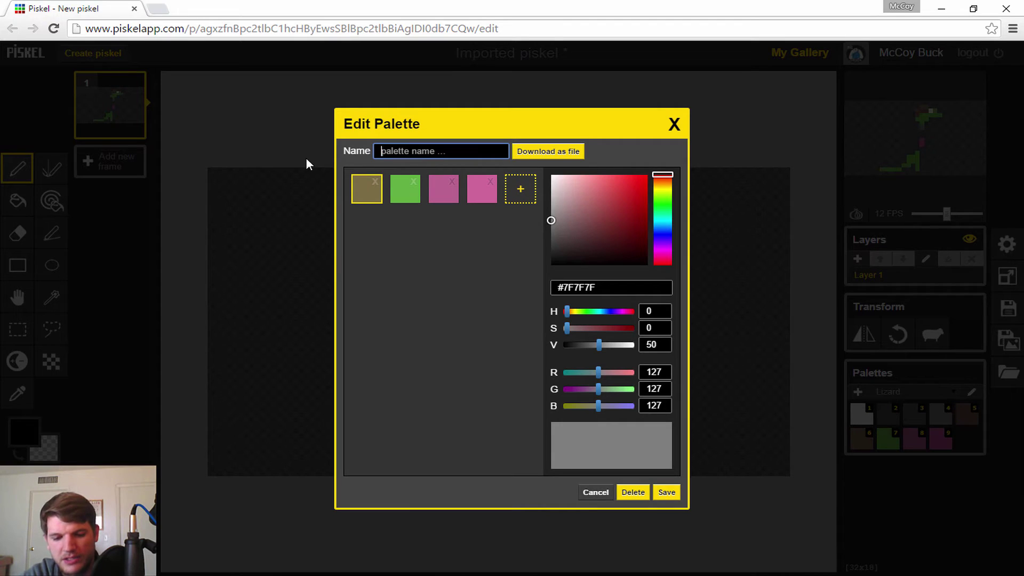
type("Dog")
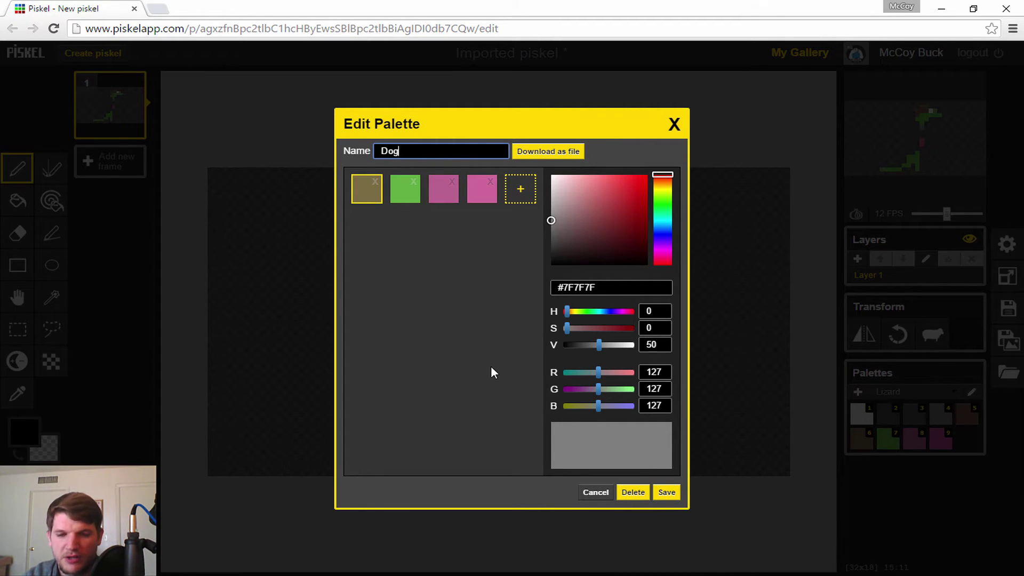
left_click(668, 493)
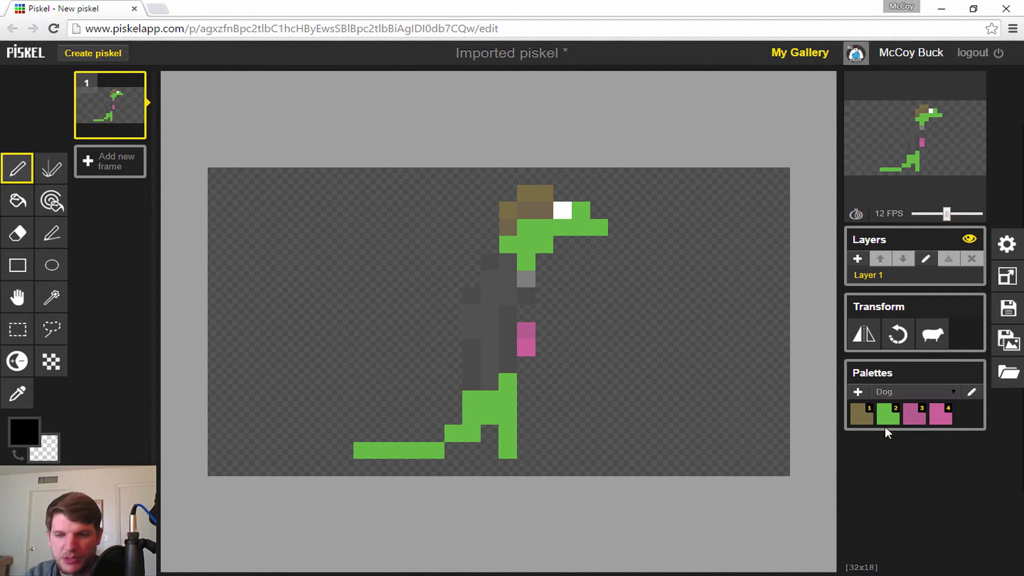
- Rename the Dog palette Lizard and save it
left_click(951, 393)
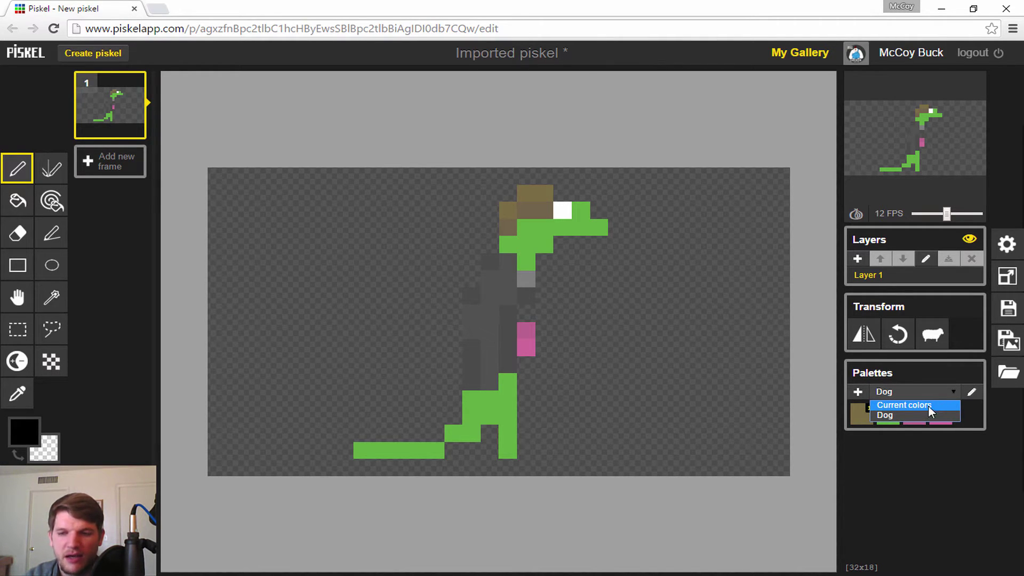
left_click(916, 415)
left_click(972, 395)
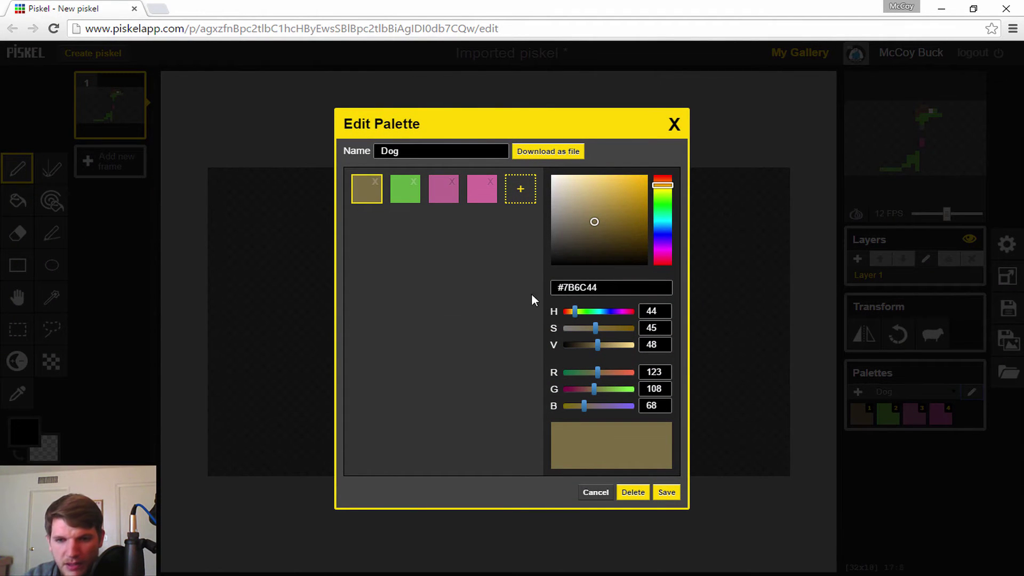
left_click_drag(453, 151, 319, 152)
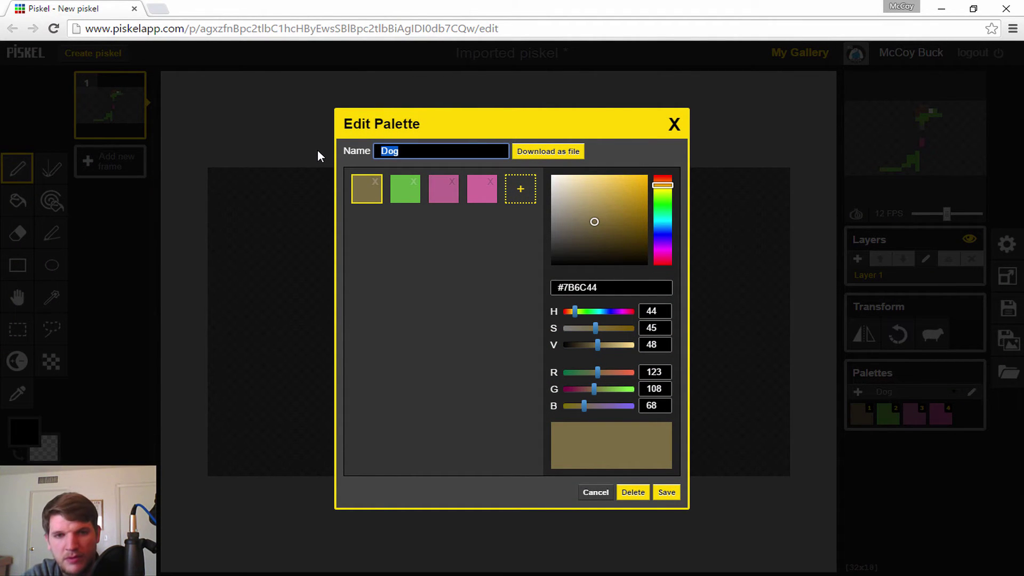
type("Lind")
key("BackSpace")
key("BackSpace")
type("zard")
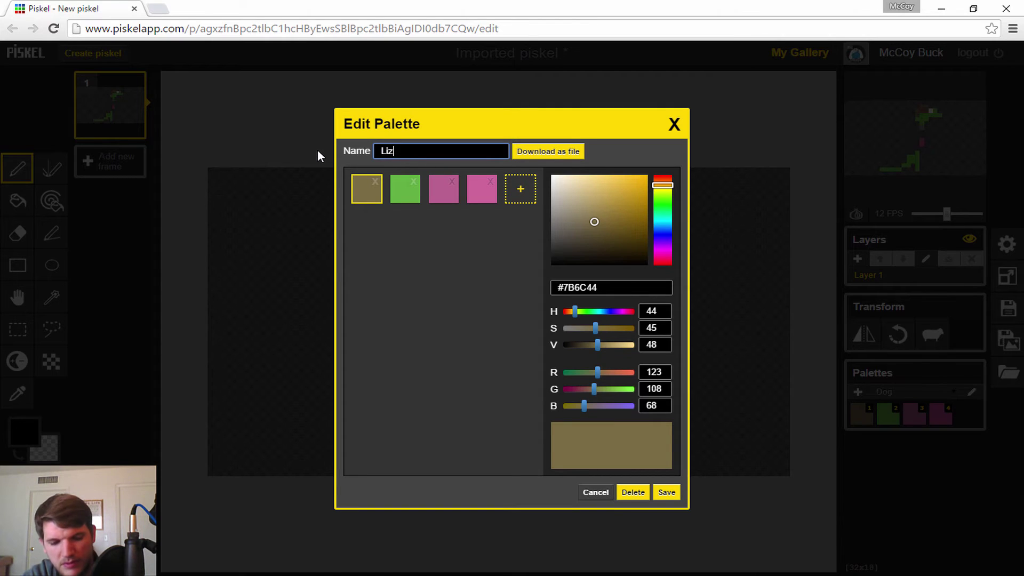
left_click(668, 493)
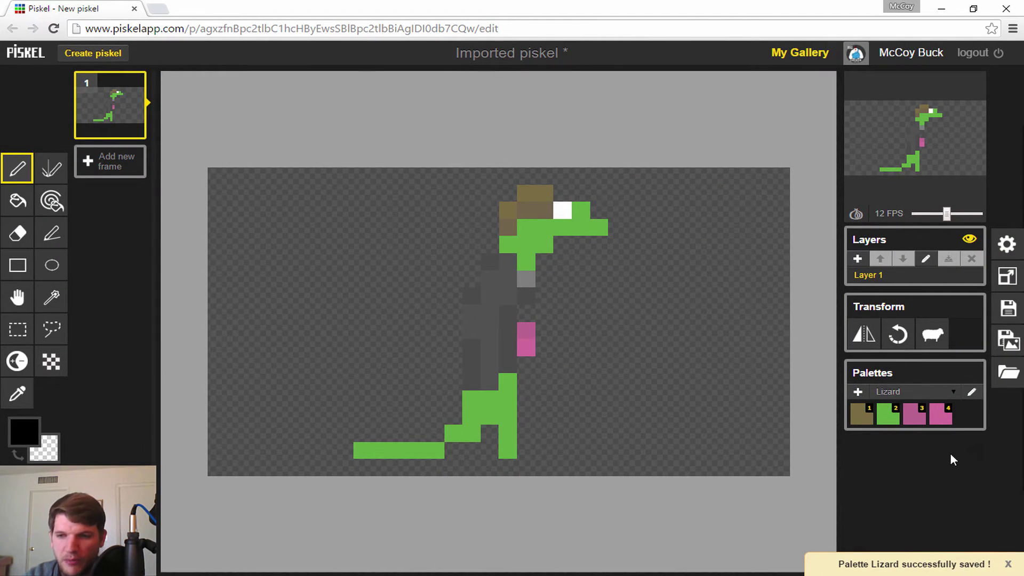
- Switch back to Current colors and save a clone of it as a second palette named Lizard
left_click(953, 393)
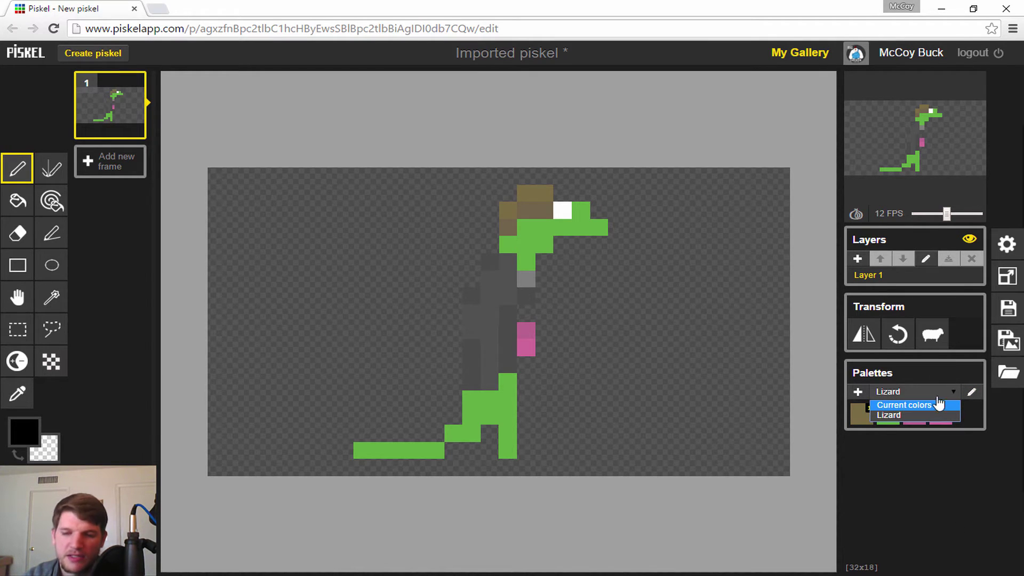
left_click(910, 502)
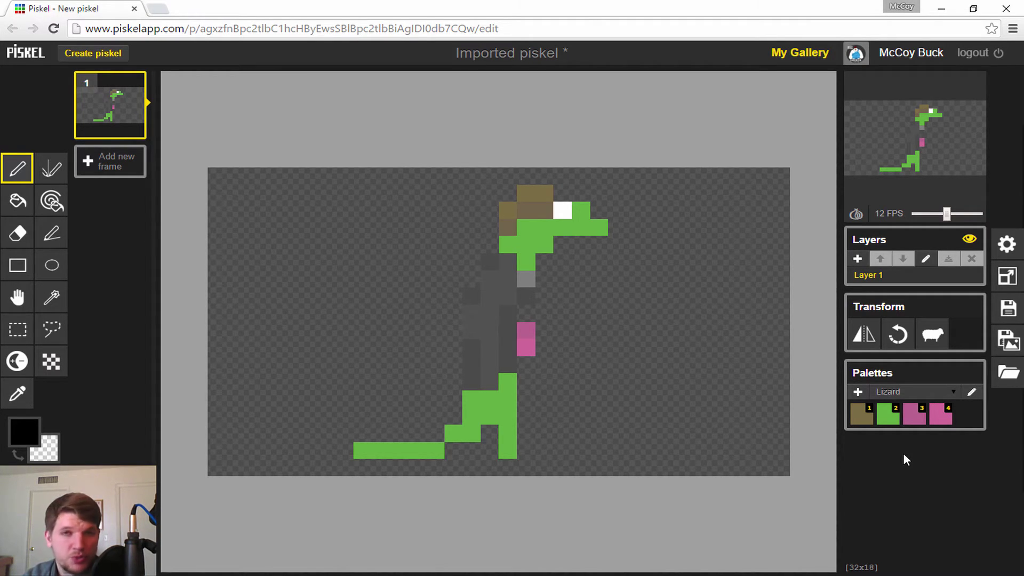
left_click(935, 393)
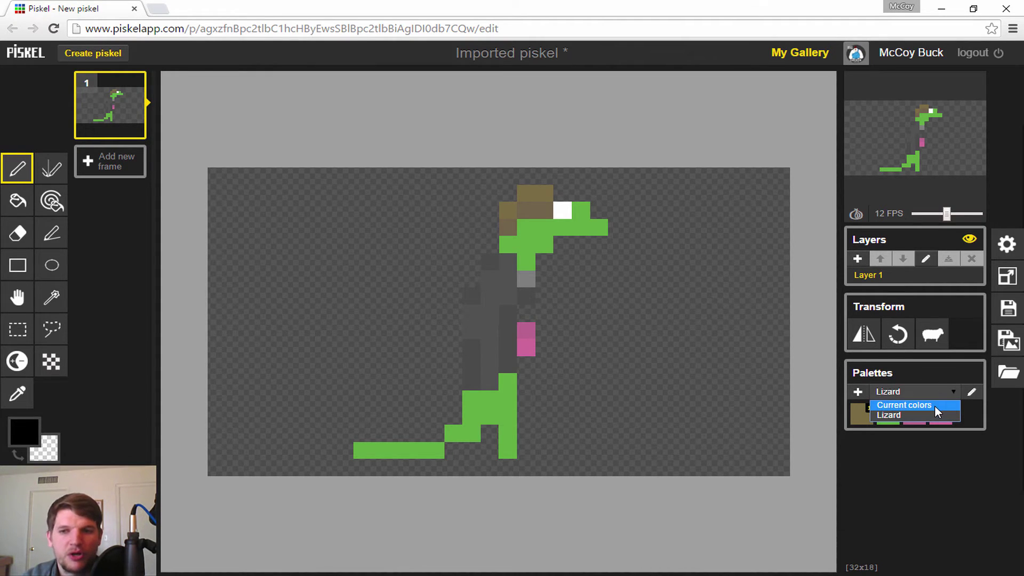
left_click(933, 406)
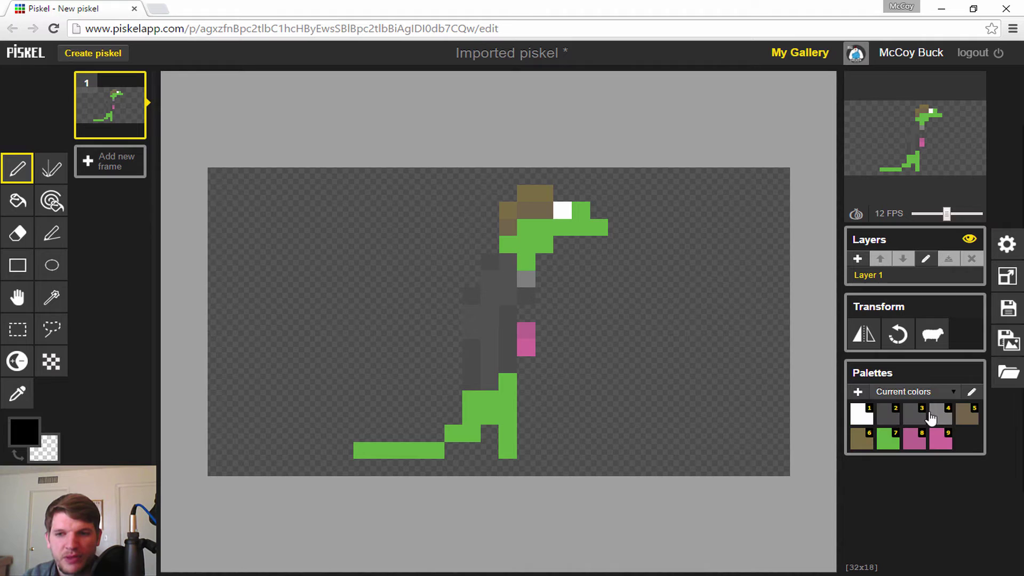
left_click(971, 391)
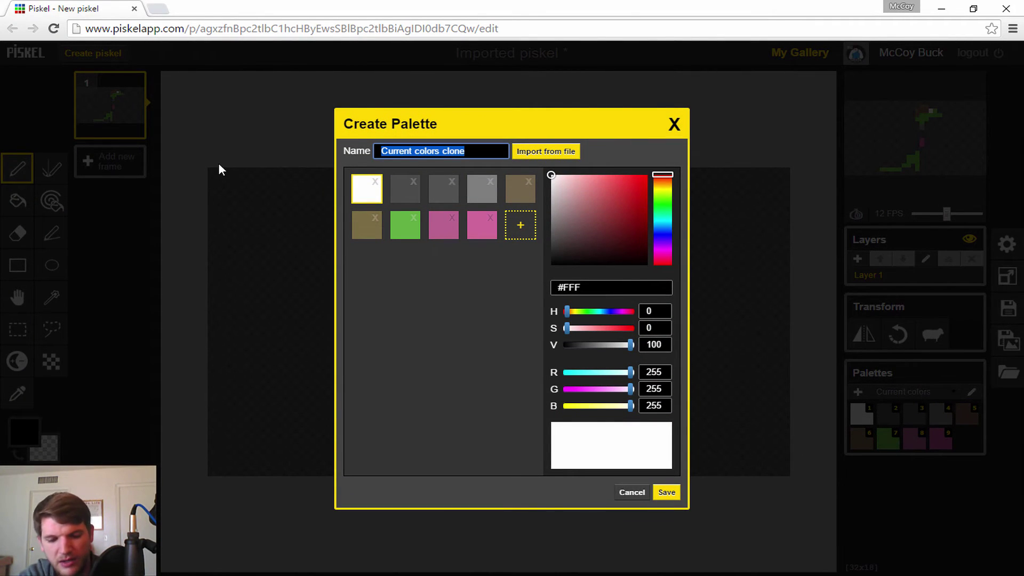
type("LL")
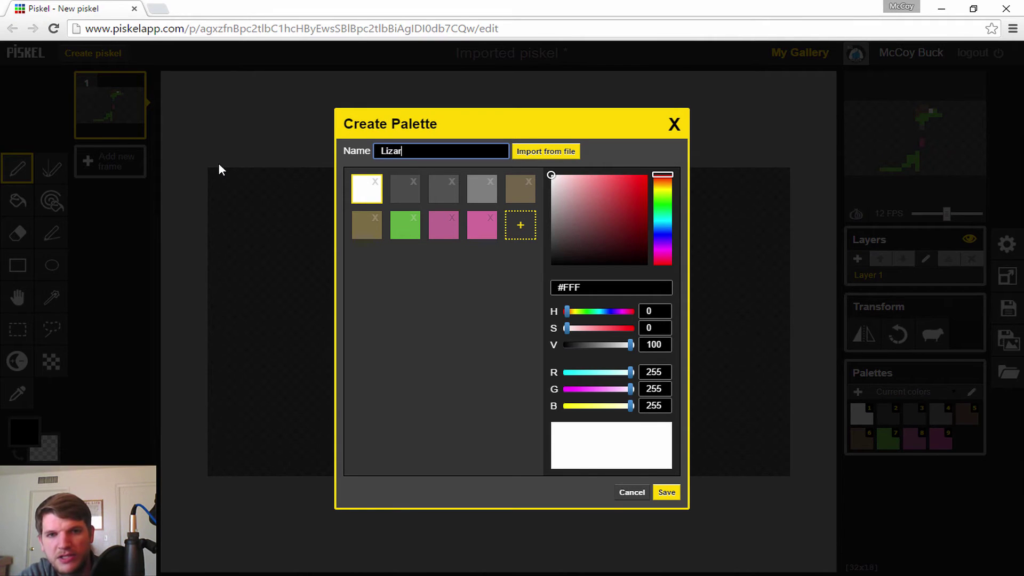
type("zard")
left_click(666, 493)
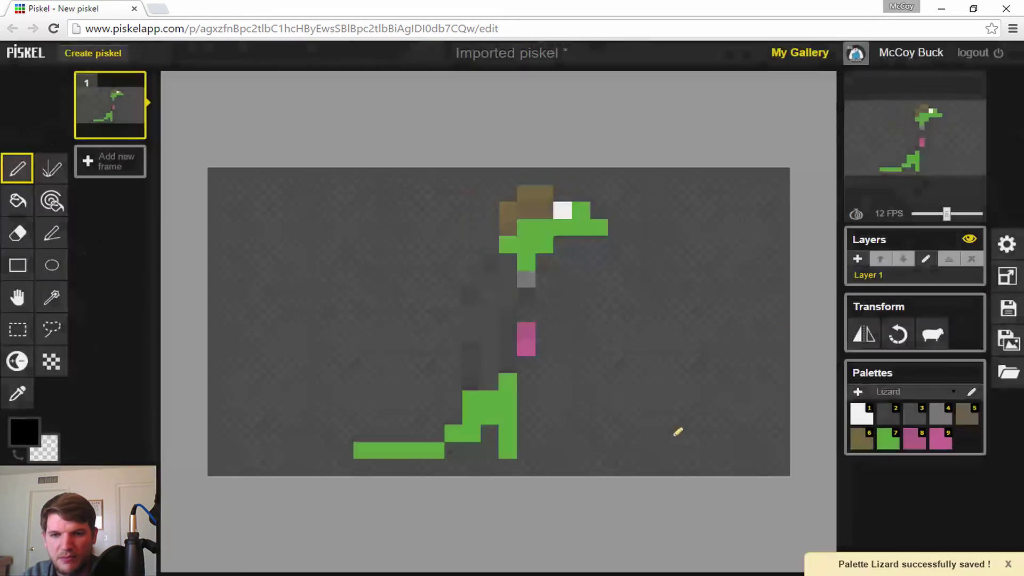
- Compare the two Lizard palettes by switching between them, and leave the four-color one selected
left_click(928, 392)
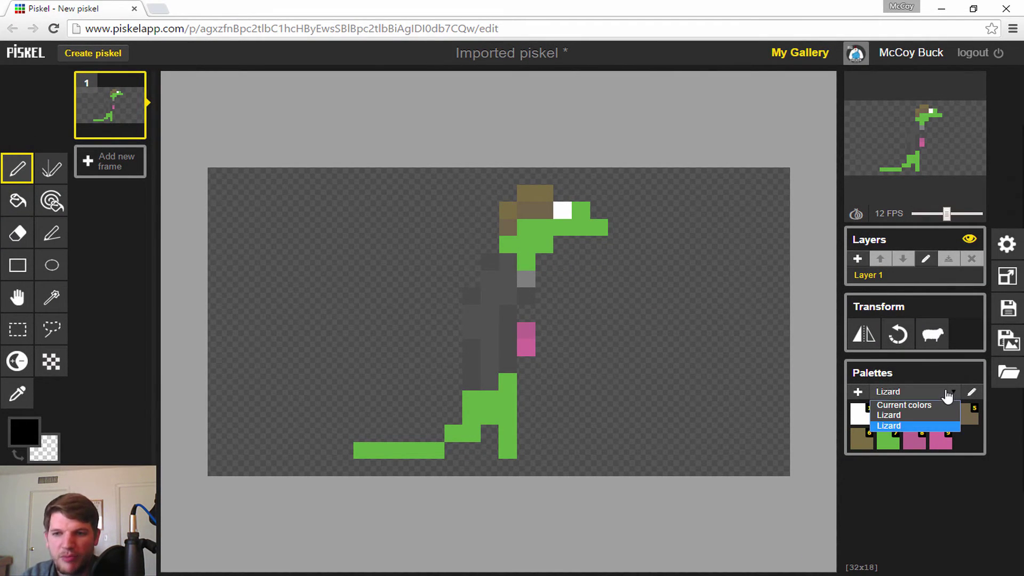
left_click(921, 412)
left_click(925, 393)
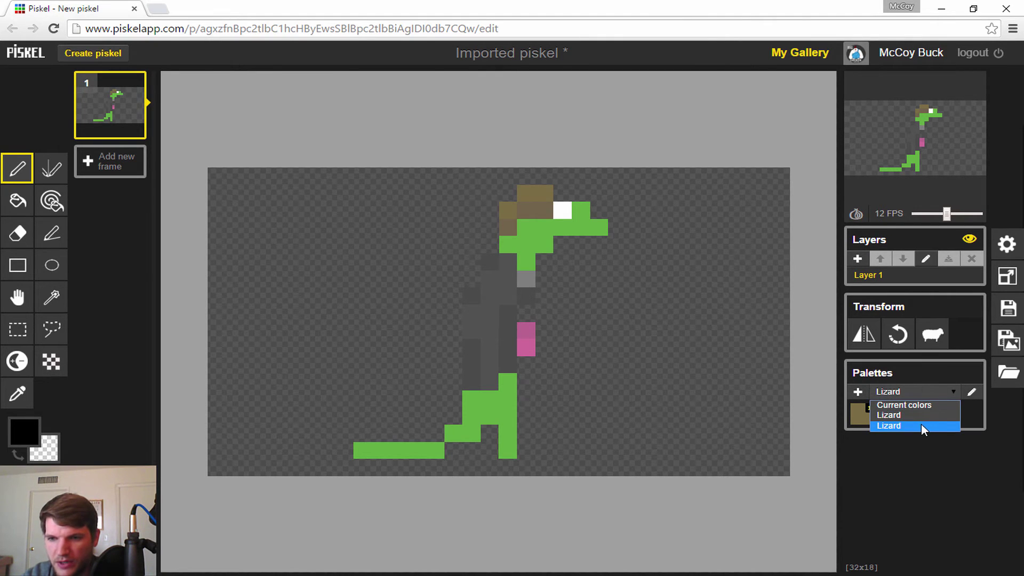
left_click(920, 426)
left_click(917, 393)
left_click(915, 413)
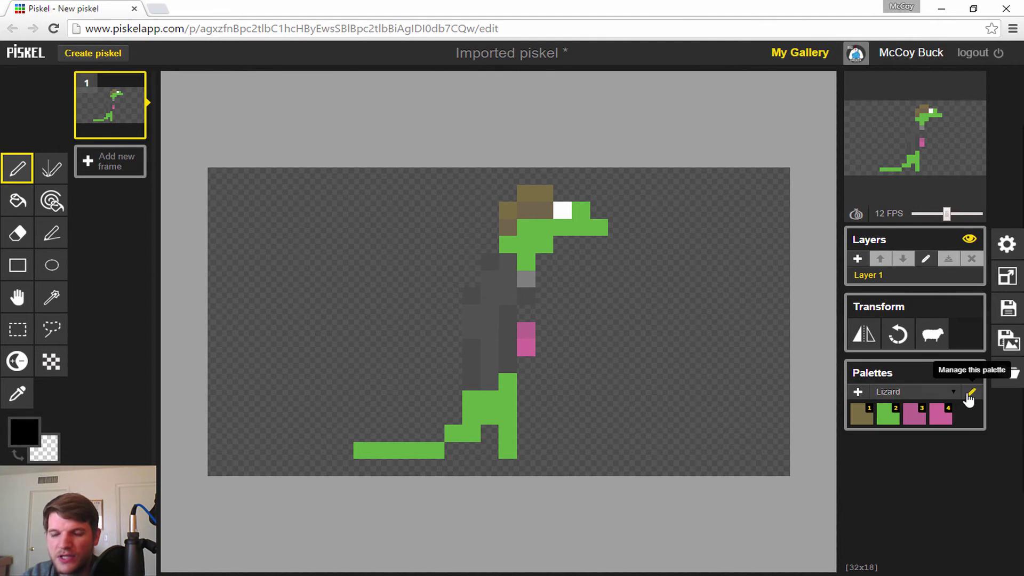
- Delete the four-color Lizard palette and select the remaining nine-color Lizard palette
left_click(972, 393)
left_click(633, 493)
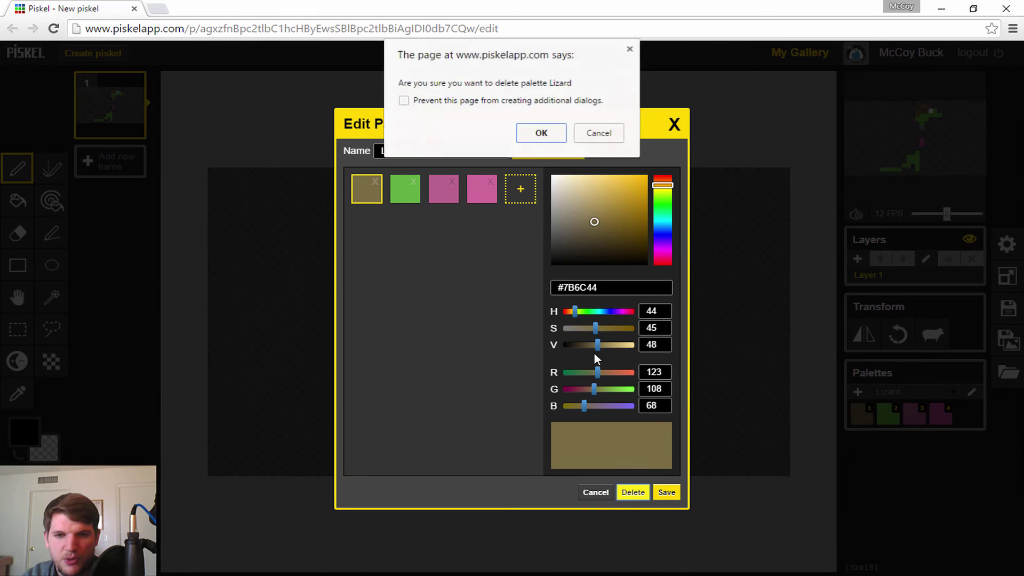
left_click(531, 130)
left_click(925, 393)
left_click(915, 414)
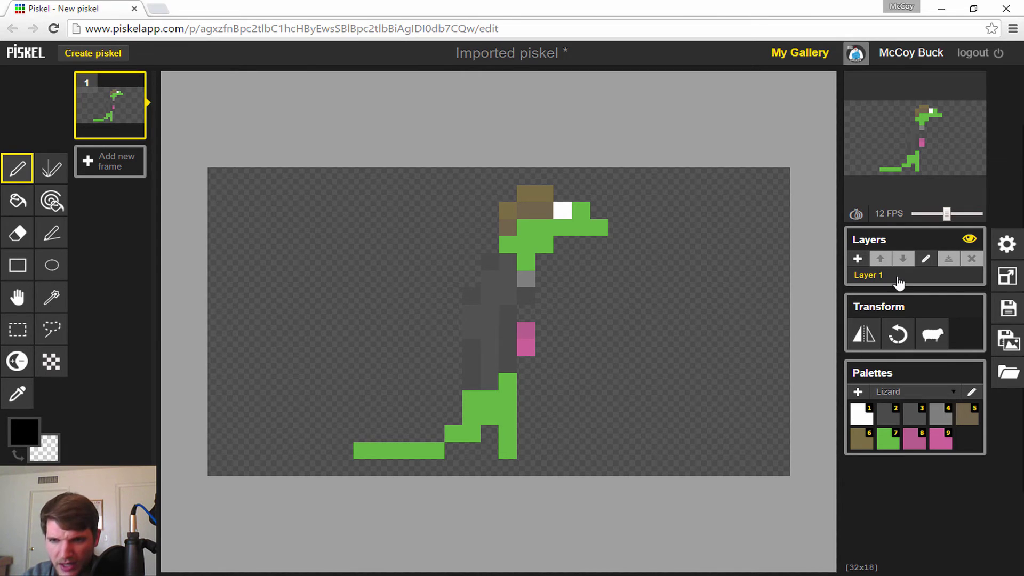
- Flip the lizard sprite horizontally several times, finishing in its original right-facing orientation
double_click(863, 341)
left_click(863, 341)
left_click(864, 342)
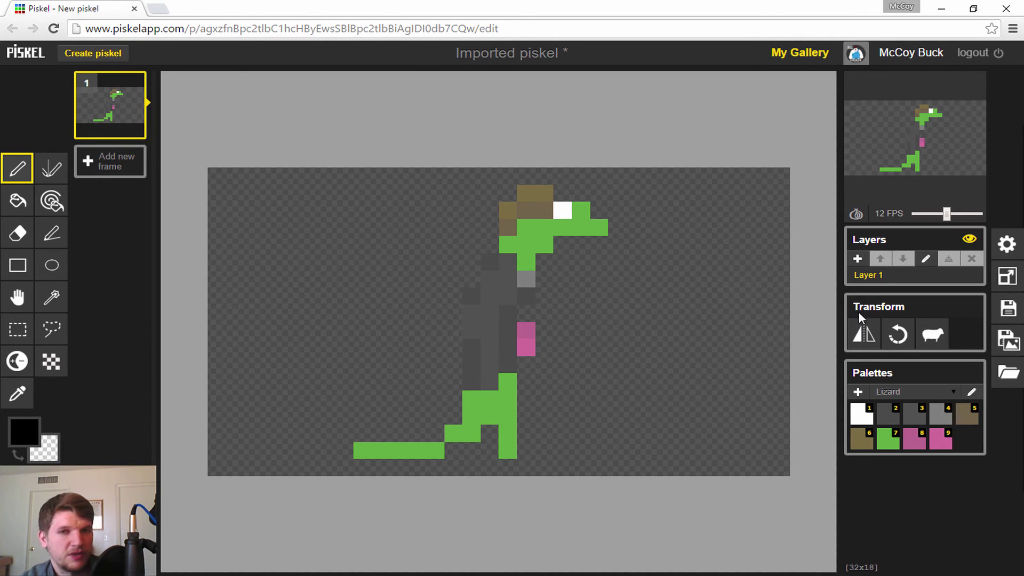
left_click(860, 336)
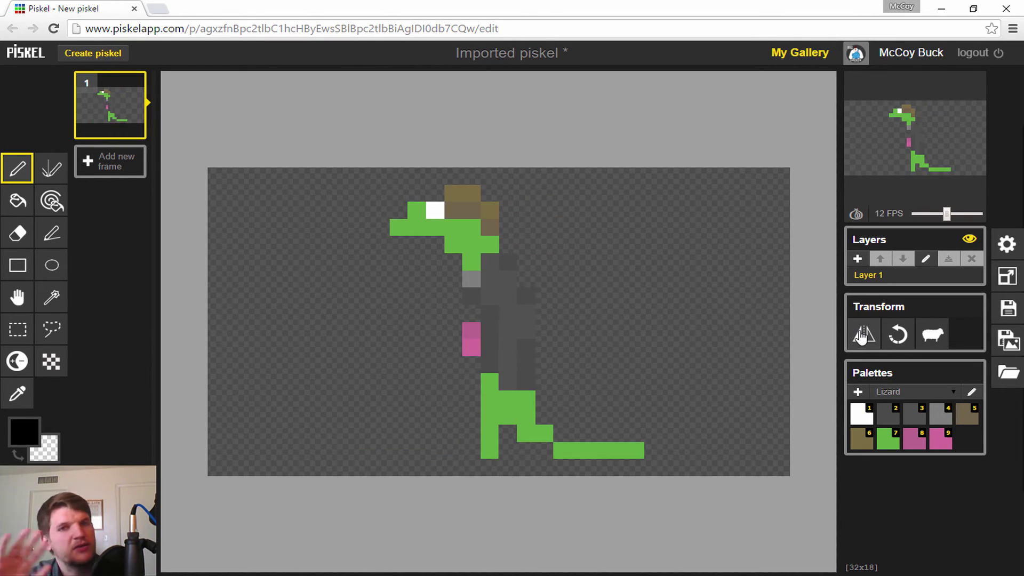
left_click(862, 336)
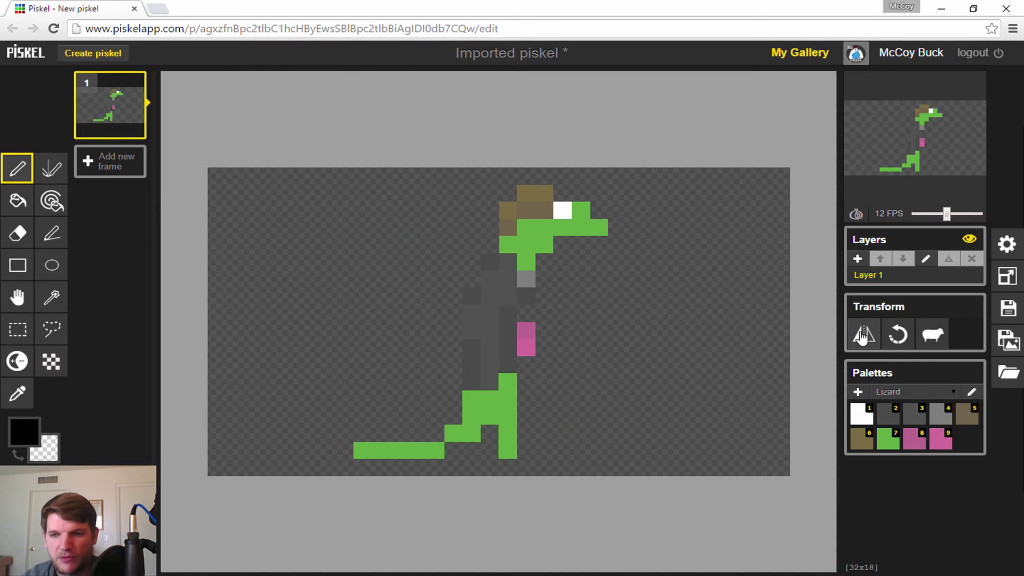
- Rotate the lizard sprite four times to bring it through a full turn
left_click(896, 339)
left_click(896, 339)
left_click(896, 339)
left_click(896, 340)
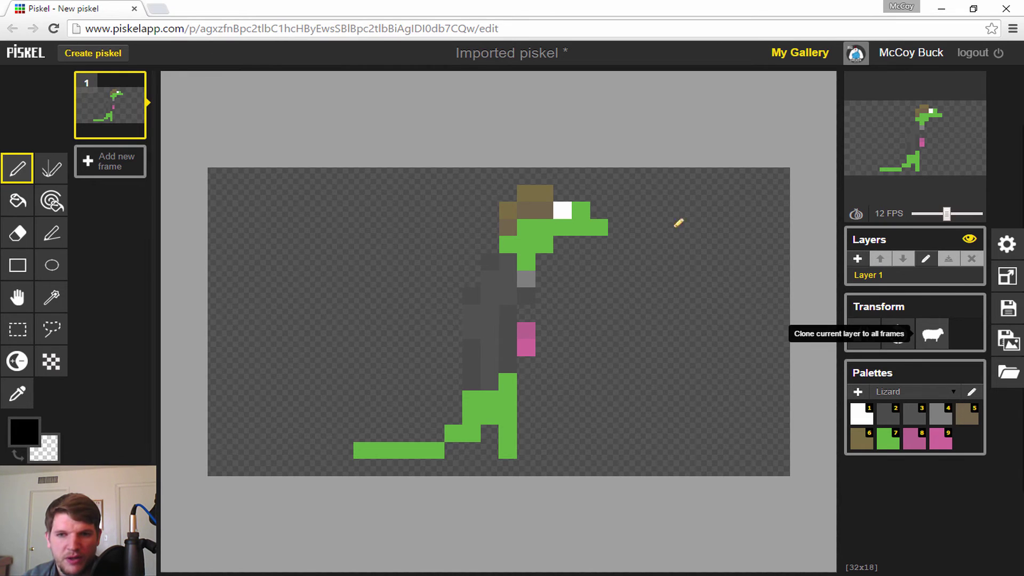
- Add a second blank frame and set the animation preview speed to 0 FPS
left_click(148, 178)
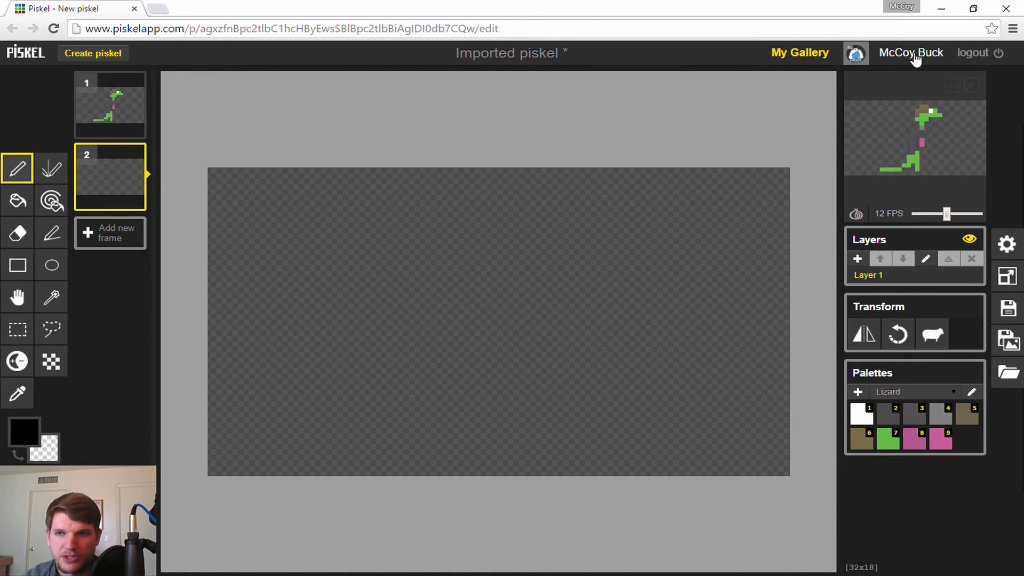
left_click_drag(946, 216, 916, 214)
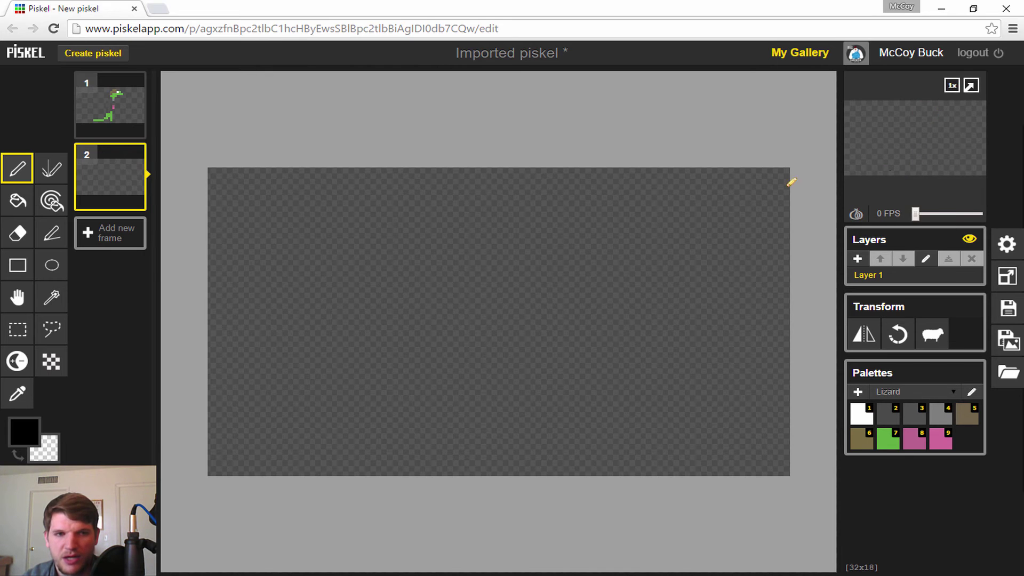
- Select the first frame and clone its current layer to all frames
left_click(100, 114)
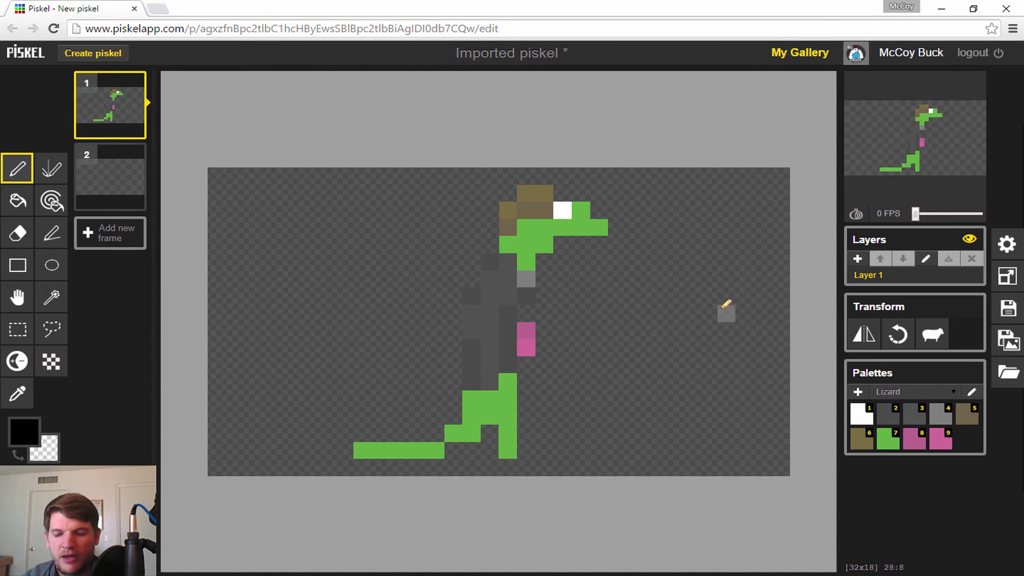
left_click(932, 335)
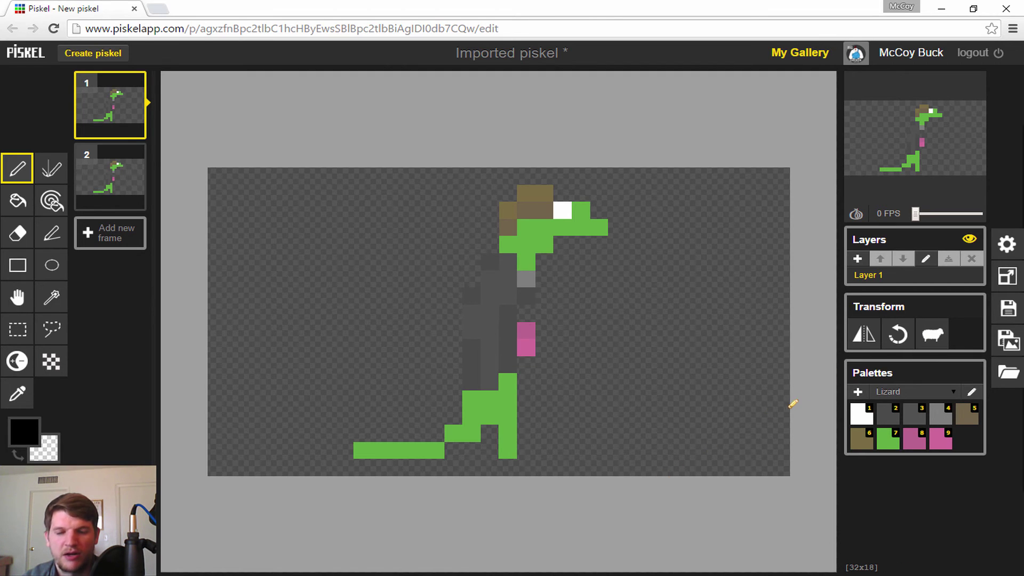